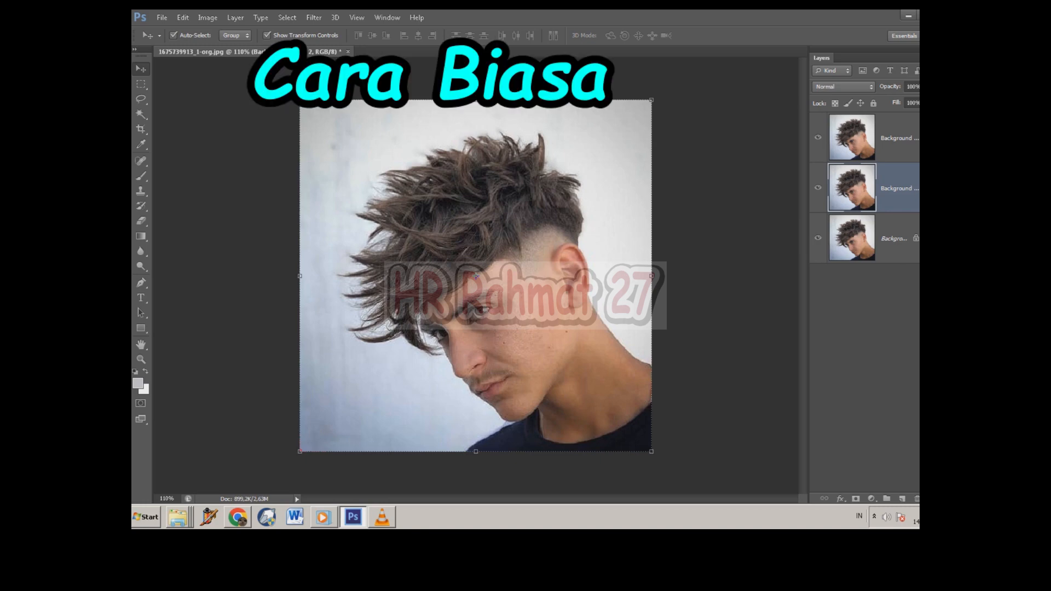
# Step: Hide the topmost portrait copy and activate the Magic Wand for the middle portrait layer
pyautogui.click(818, 138)
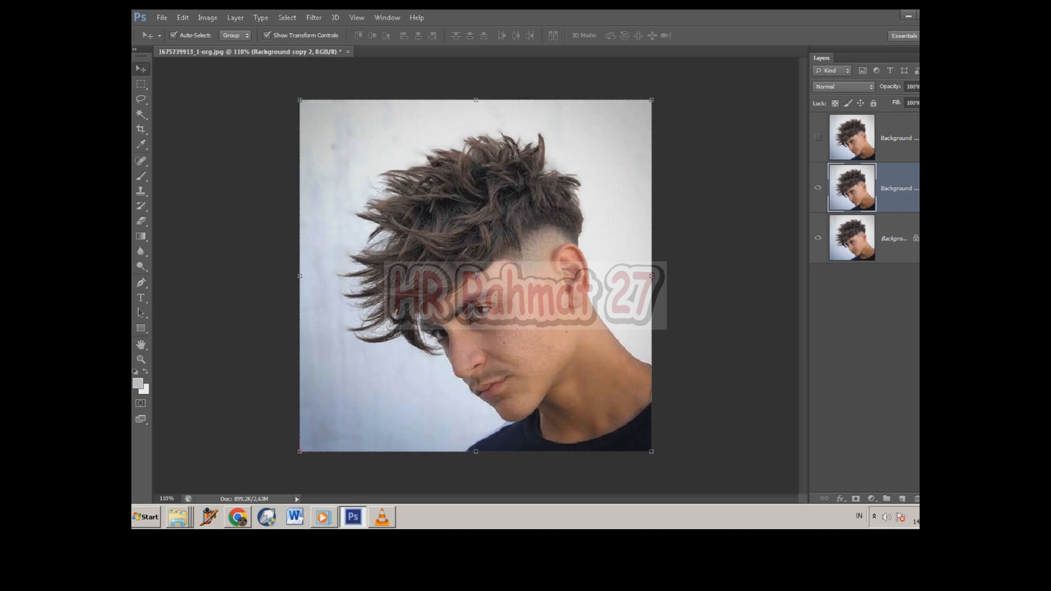
pyautogui.click(141, 114)
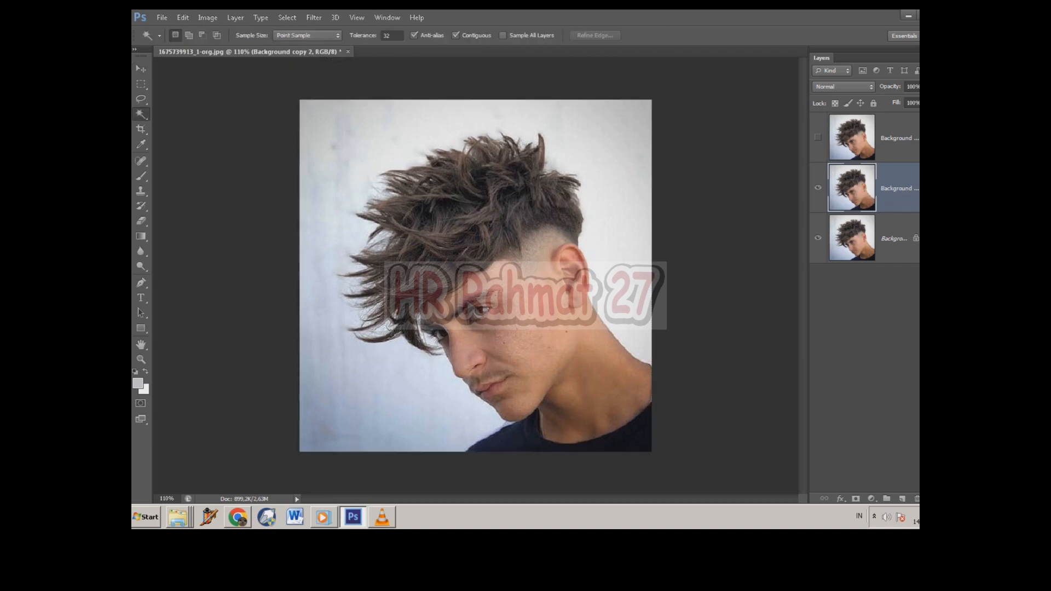
pyautogui.click(378, 142)
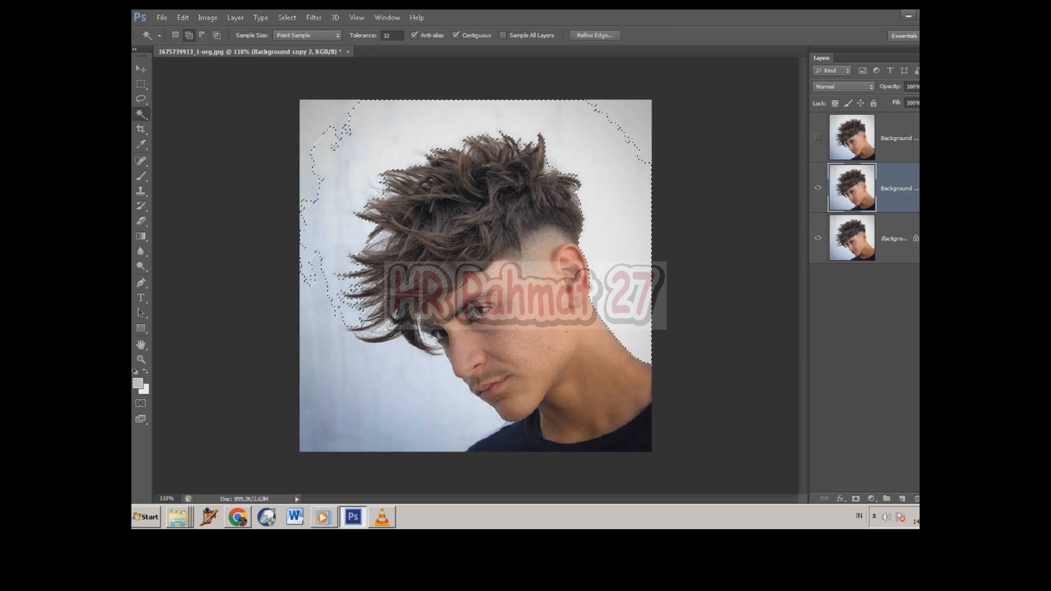
pyautogui.keyDown('shift'); pyautogui.click(350, 364); pyautogui.keyUp('shift')
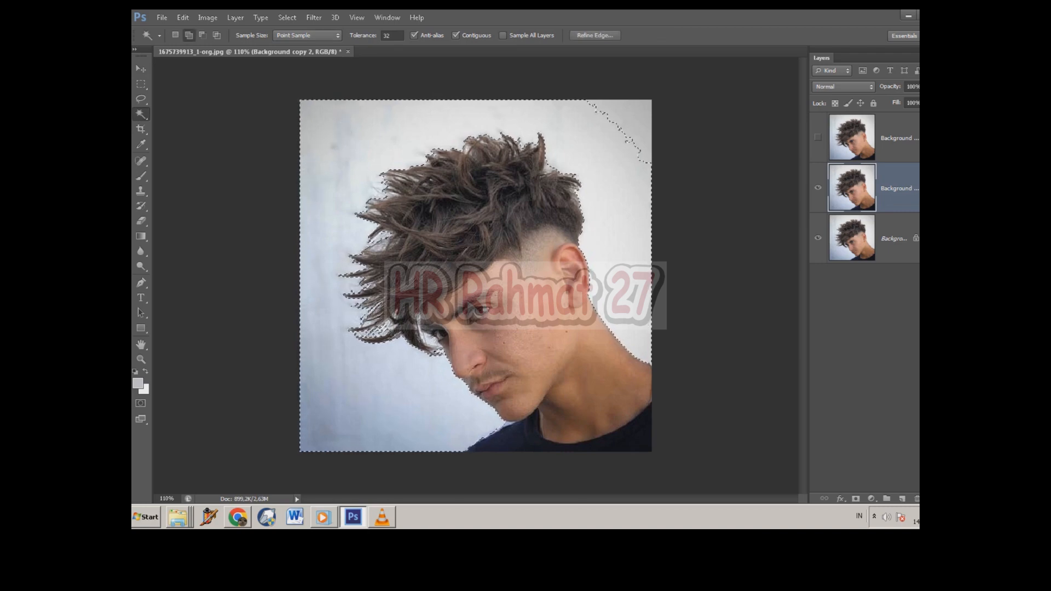
pyautogui.hotkey('ctrl', 'd')
pyautogui.keyDown('shift'); pyautogui.click(632, 119); pyautogui.keyUp('shift')
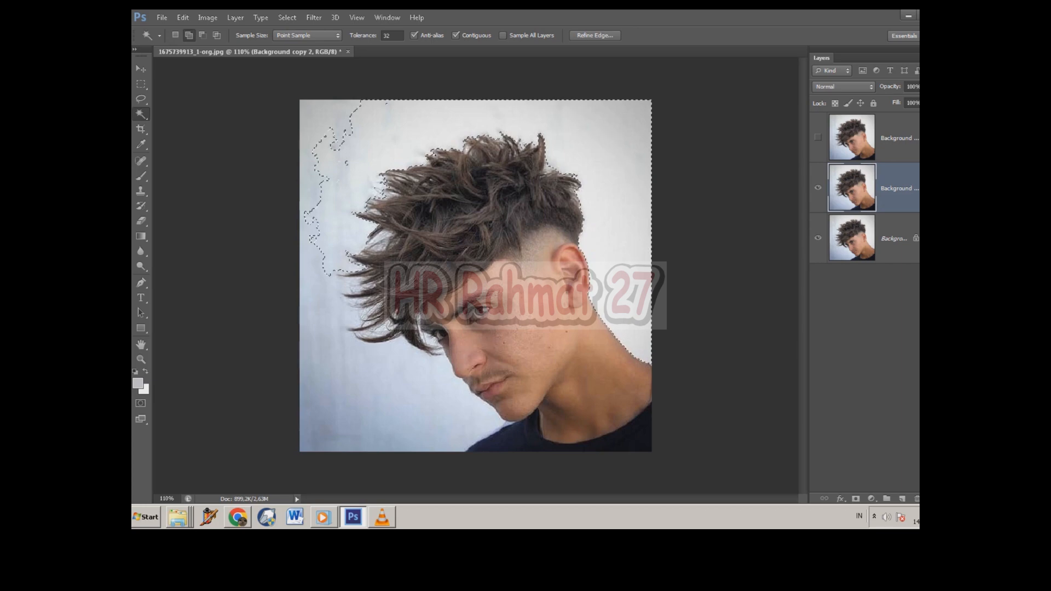
pyautogui.keyDown('shift'); pyautogui.click(361, 378); pyautogui.keyUp('shift')
pyautogui.keyDown('shift'); pyautogui.click(329, 430); pyautogui.keyUp('shift')
pyautogui.keyDown('shift'); pyautogui.click(313, 116); pyautogui.keyUp('shift')
pyautogui.hotkey('ctrl', 'd')
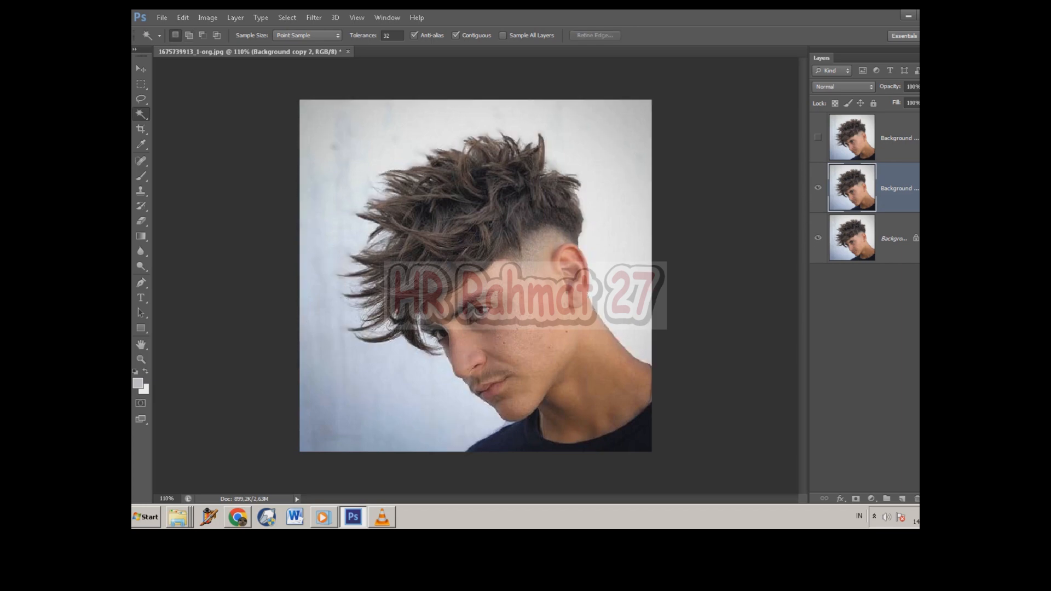
# Step: Select the whole pale backdrop around the man with the Magic Wand, adding each remaining patch up to the corners
pyautogui.keyDown('shift'); pyautogui.click(350, 365); pyautogui.keyUp('shift')
pyautogui.keyDown('shift'); pyautogui.click(328, 427); pyautogui.keyUp('shift')
pyautogui.keyDown('shift'); pyautogui.click(320, 123); pyautogui.keyUp('shift')
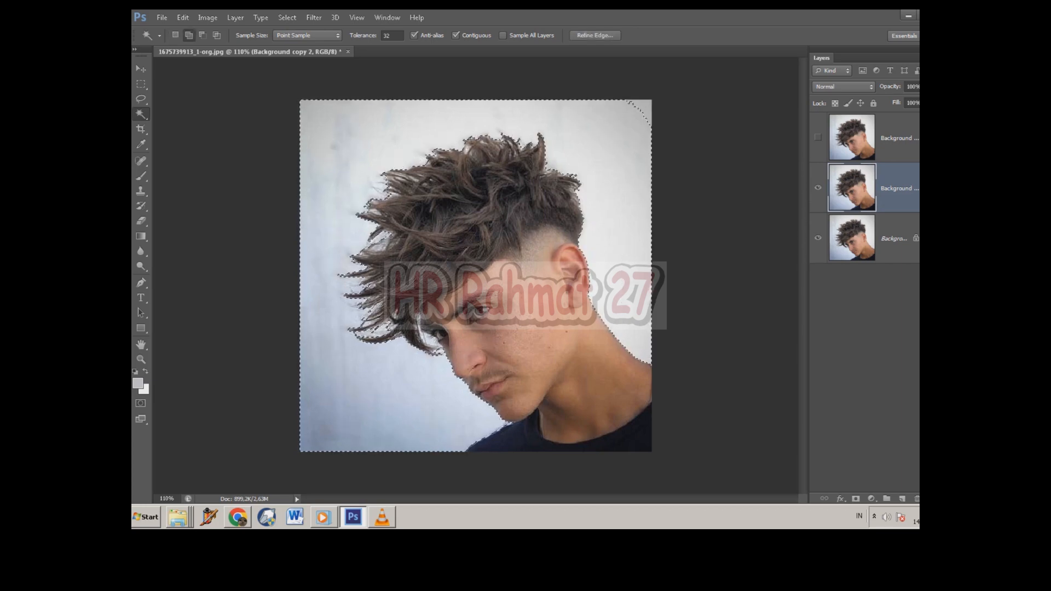
pyautogui.keyDown('shift'); pyautogui.click(645, 107); pyautogui.keyUp('shift')
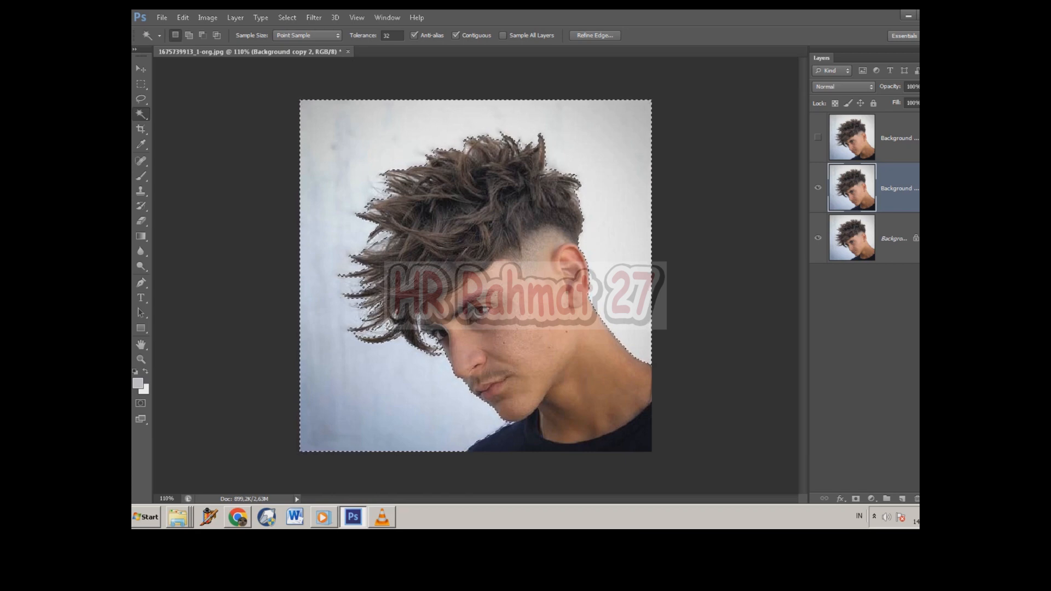
# Step: Copy the selected backdrop onto its own layer with Layer Via Copy
pyautogui.scroll(3, 485, 237)
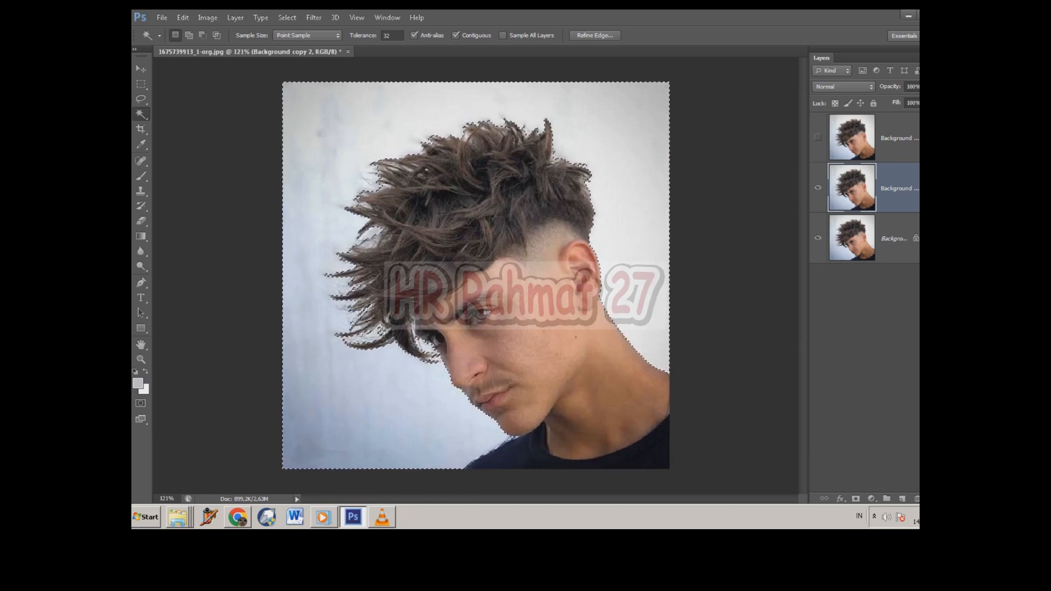
pyautogui.rightClick(629, 123)
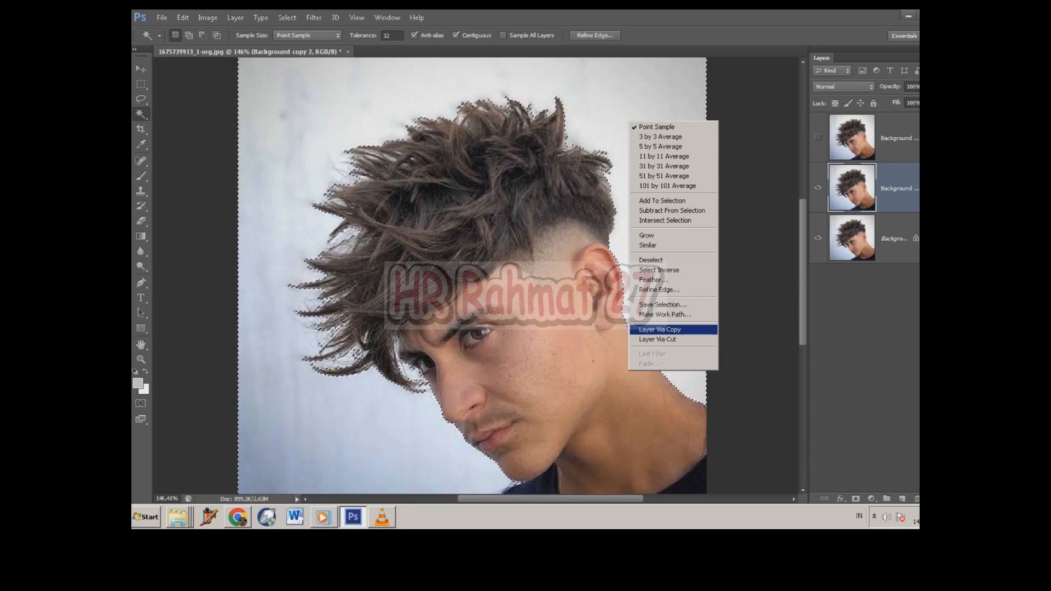
pyautogui.click(660, 330)
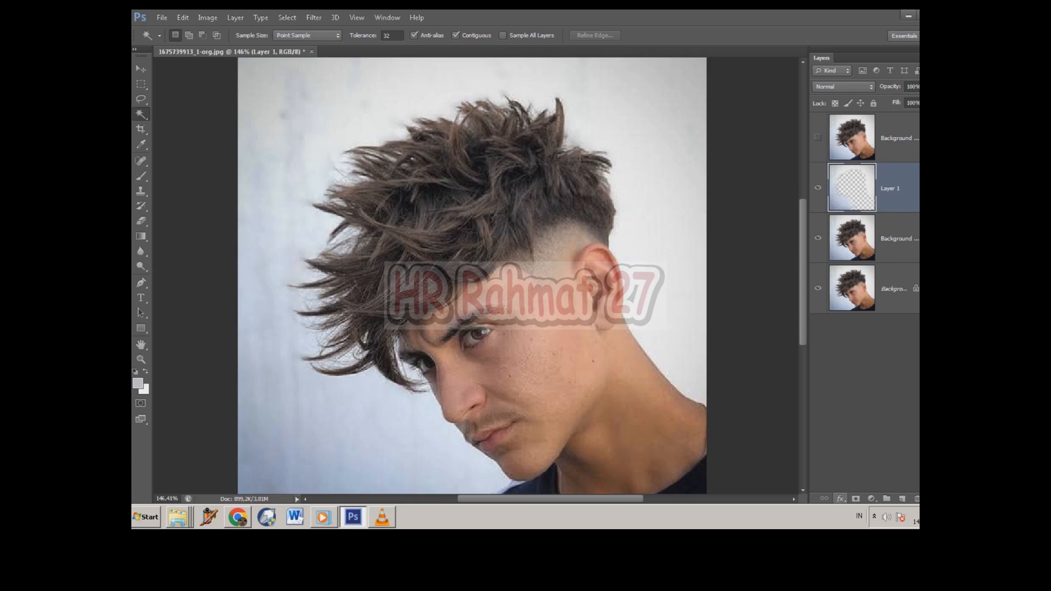
# Step: Apply a red Color Overlay in Normal mode at 100% opacity to the copied backdrop layer
pyautogui.click(840, 499)
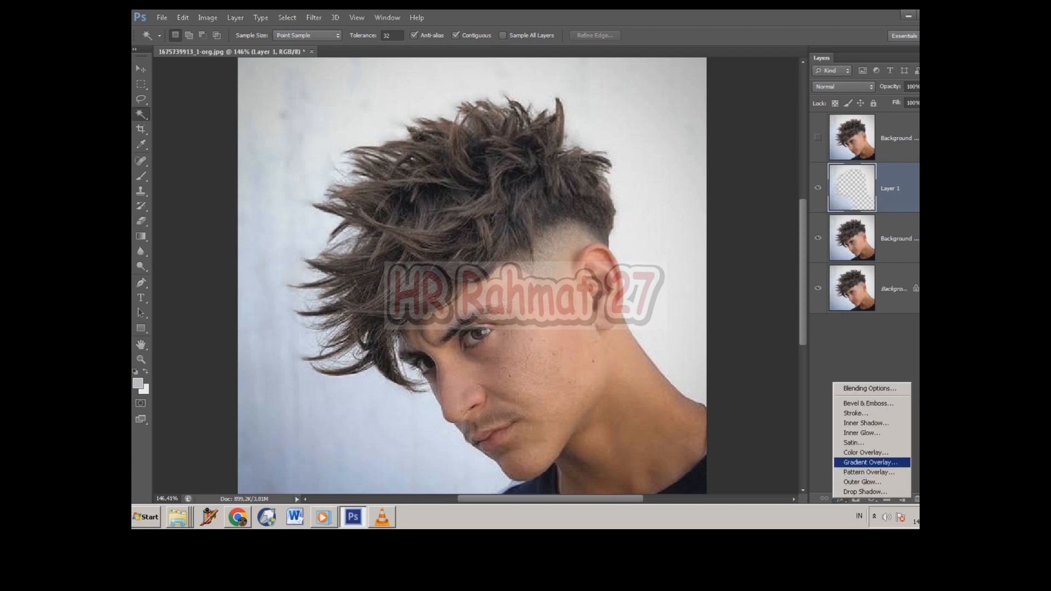
pyautogui.click(866, 452)
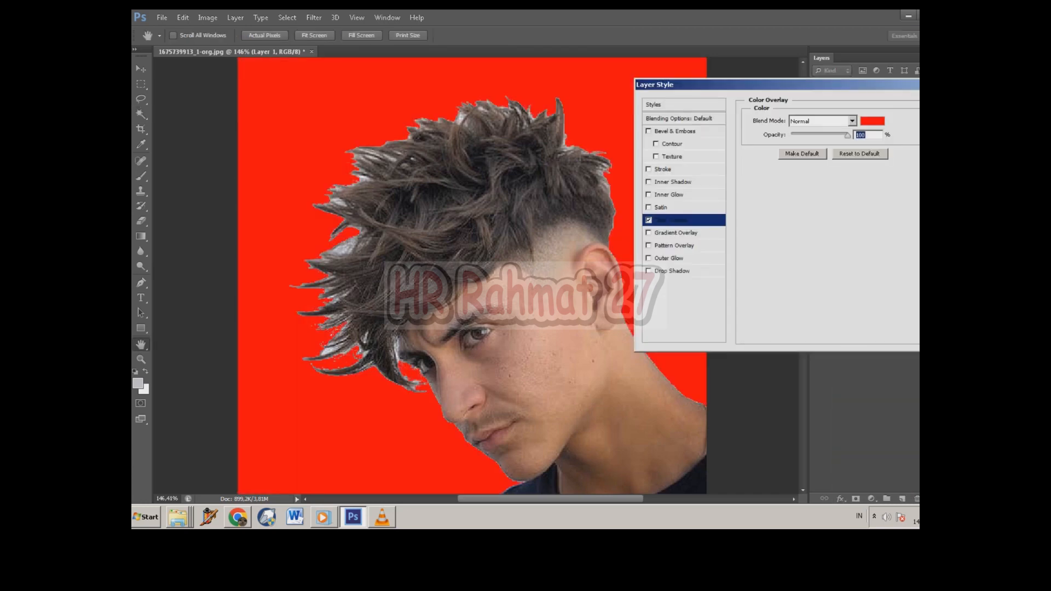
pyautogui.press('Return')
pyautogui.press('w')
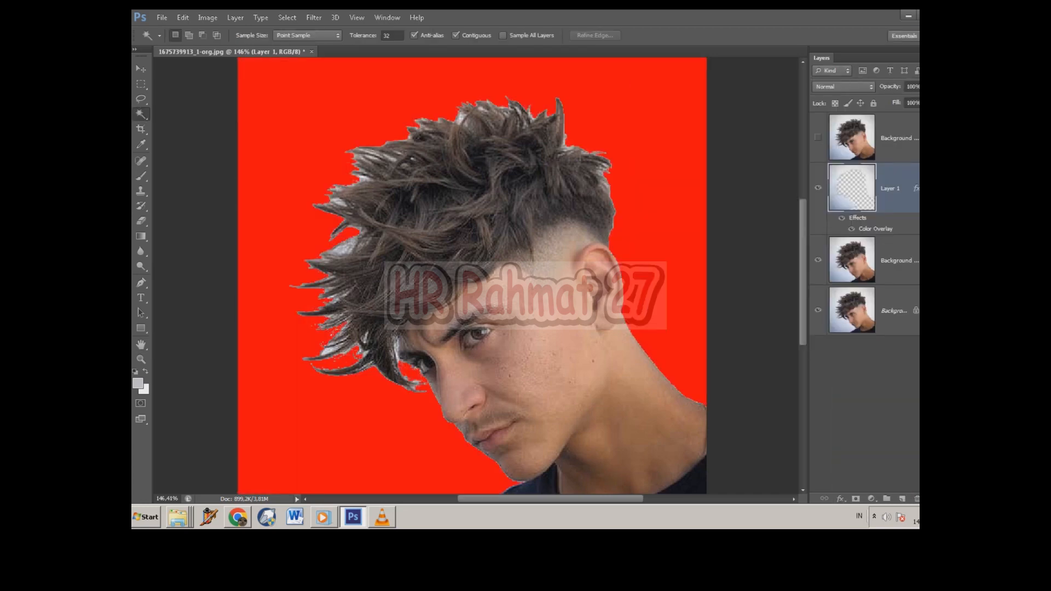
# Step: Group the red backdrop layer with the portrait copy below it and merge the group into a single layer
pyautogui.keyDown('ctrl'); pyautogui.click(903, 261); pyautogui.keyUp('ctrl')
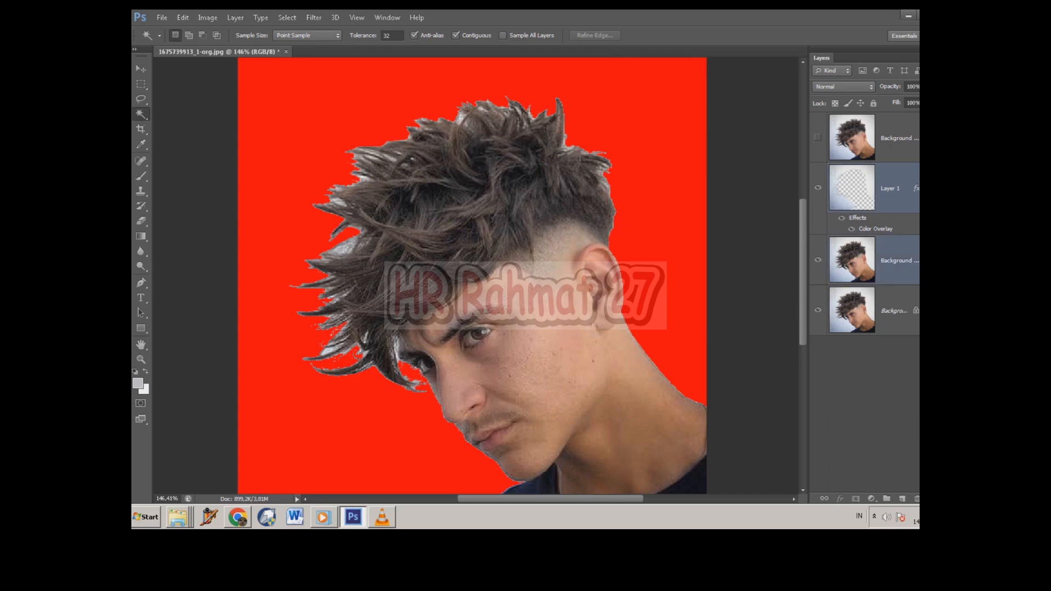
pyautogui.hotkey('ctrl', 'g')
pyautogui.hotkey('ctrl', 'e')
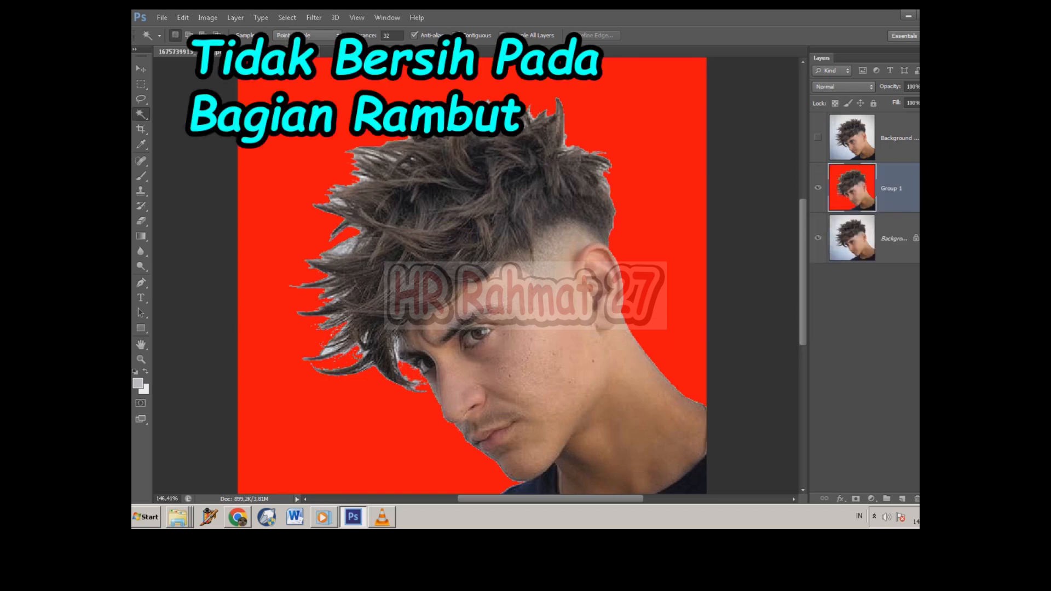
# Step: Hide the merged red-background layer, then show and select the topmost portrait copy
pyautogui.hotkey('ctrl', '0')
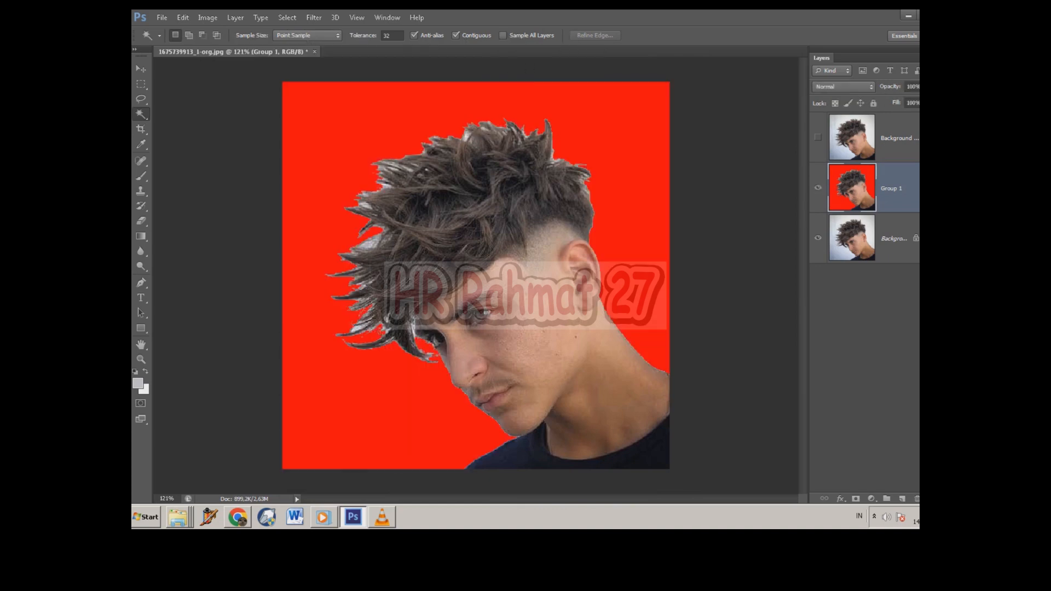
pyautogui.click(818, 188)
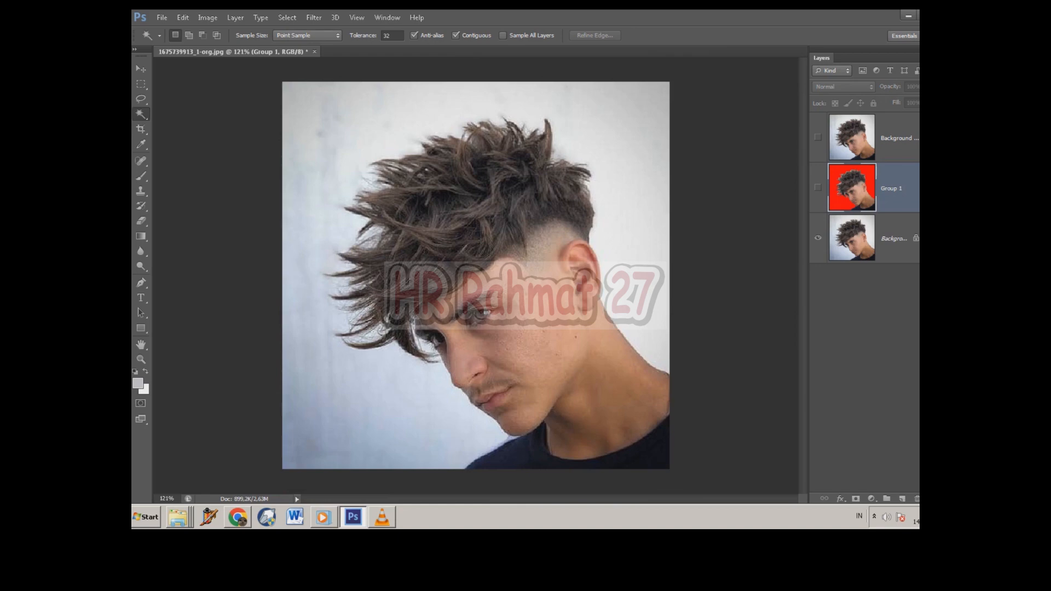
pyautogui.click(818, 137)
pyautogui.click(896, 138)
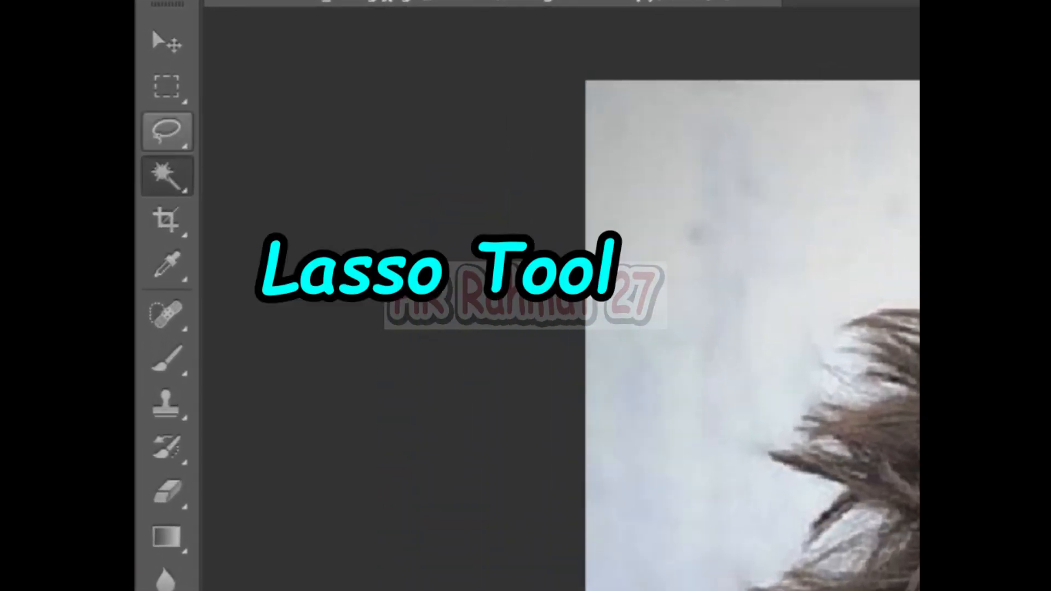
# Step: Draw a loose freehand Lasso selection around the man's hair, face, neck and shoulders, leaving a margin of backdrop
pyautogui.click(167, 132)
pyautogui.rightClick(167, 132)
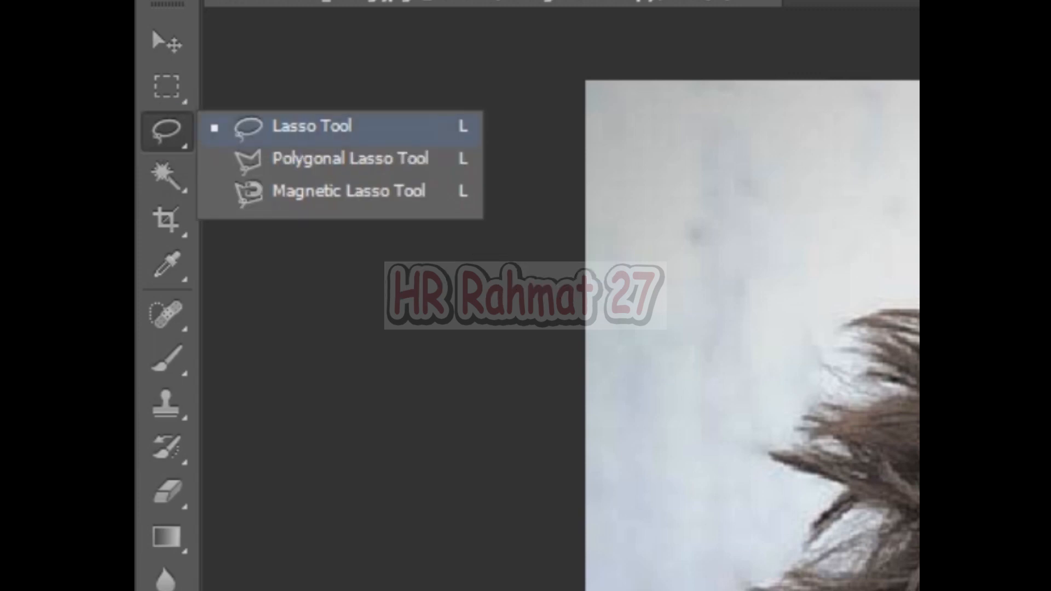
pyautogui.click(312, 127)
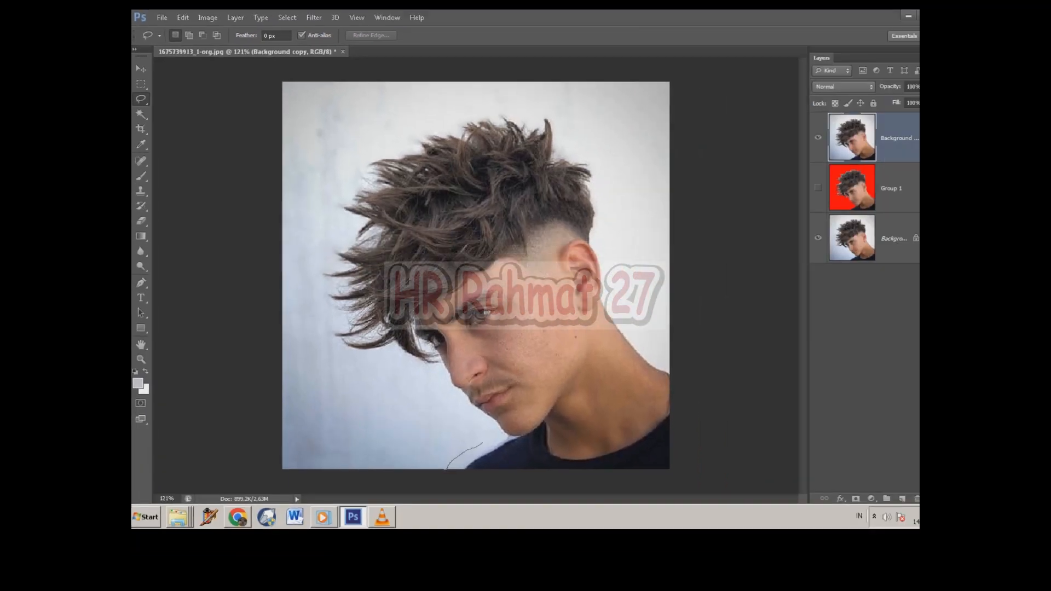
pyautogui.moveTo(482, 443)
pyautogui.mouseDown()
pyautogui.moveTo(438, 380)
pyautogui.moveTo(324, 349)
pyautogui.moveTo(311, 235)
pyautogui.moveTo(377, 130)
pyautogui.moveTo(491, 108)
pyautogui.moveTo(595, 137)
pyautogui.moveTo(671, 466)
pyautogui.moveTo(447, 469)
pyautogui.moveTo(342, 359)
pyautogui.moveTo(325, 212)
pyautogui.moveTo(419, 116)
pyautogui.moveTo(617, 163)
pyautogui.moveTo(663, 328)
pyautogui.moveTo(669, 469)
pyautogui.mouseUp()
pyautogui.scroll(1, 476, 275)
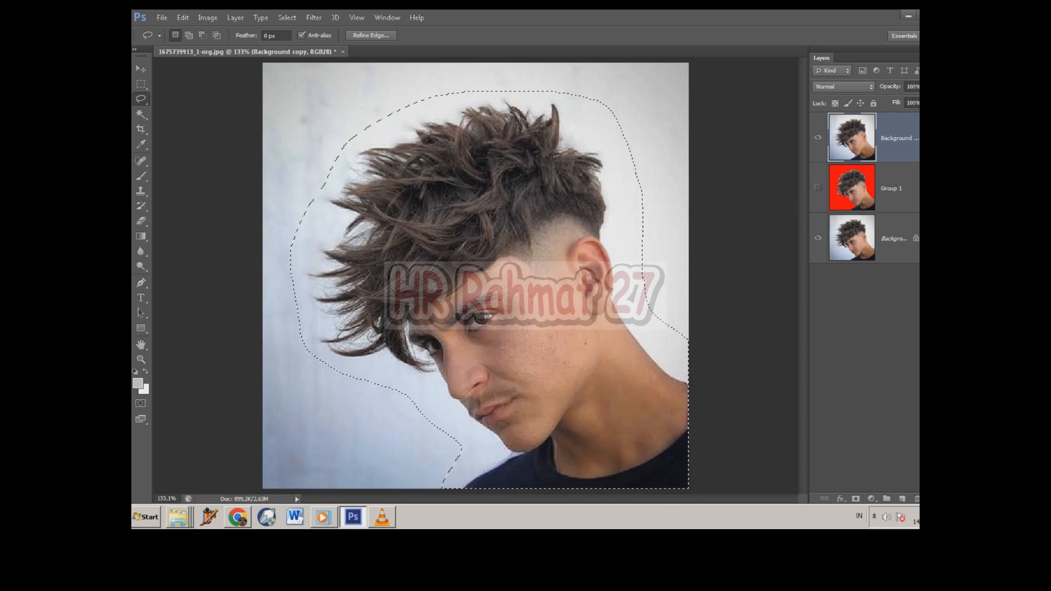
# Step: Open Refine Edge and brush around the hair, face, neck and shoulder outlines with the size 35 refine brush to remove the leftover backdrop
pyautogui.scroll(-1, 476, 276)
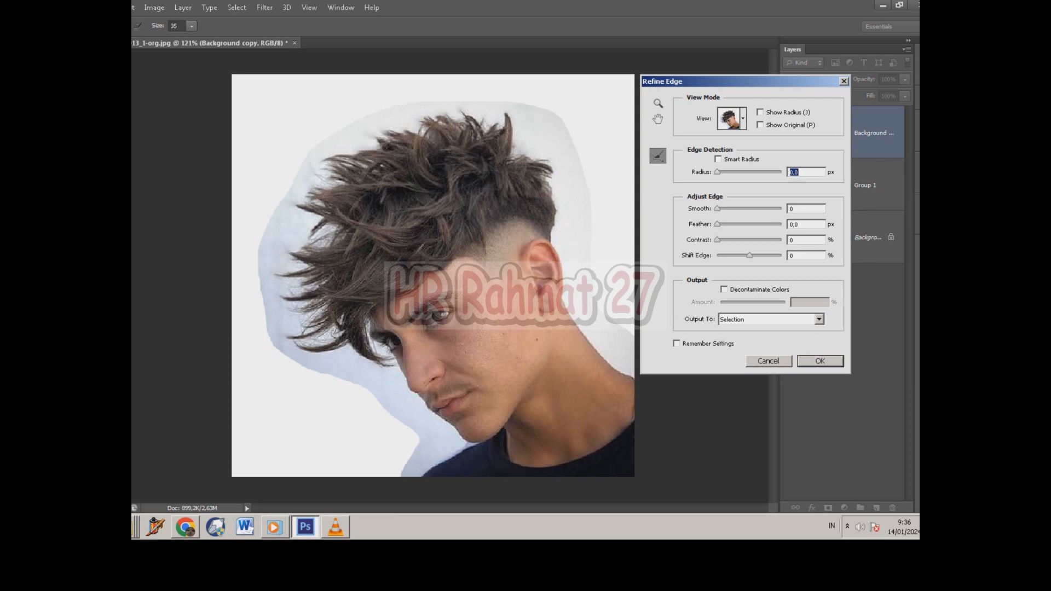
pyautogui.moveTo(570, 156); pyautogui.dragTo(594, 246)
pyautogui.moveTo(601, 298); pyautogui.dragTo(628, 350)
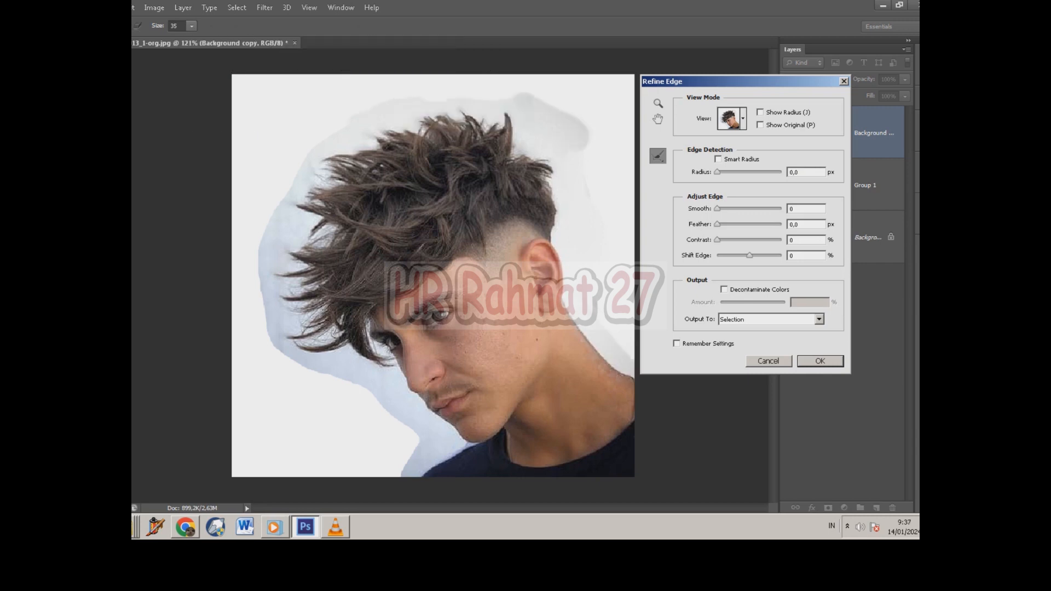
pyautogui.moveTo(523, 107)
pyautogui.mouseDown()
pyautogui.moveTo(356, 112)
pyautogui.moveTo(538, 99)
pyautogui.moveTo(590, 175)
pyautogui.mouseUp()
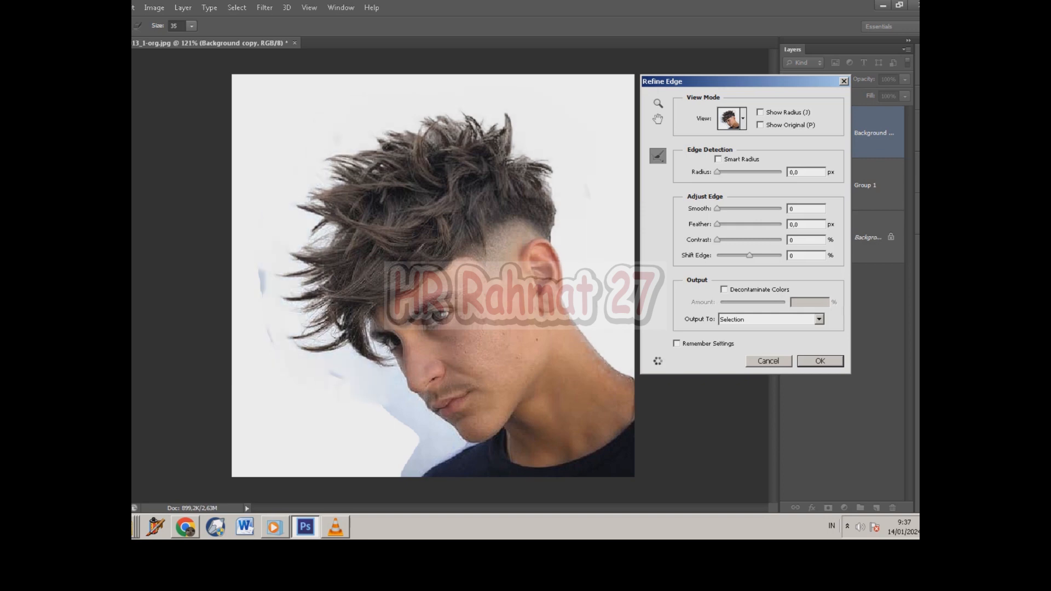
pyautogui.moveTo(324, 365)
pyautogui.mouseDown()
pyautogui.moveTo(265, 257)
pyautogui.moveTo(300, 291)
pyautogui.moveTo(362, 144)
pyautogui.moveTo(326, 270)
pyautogui.moveTo(299, 236)
pyautogui.moveTo(316, 374)
pyautogui.mouseUp()
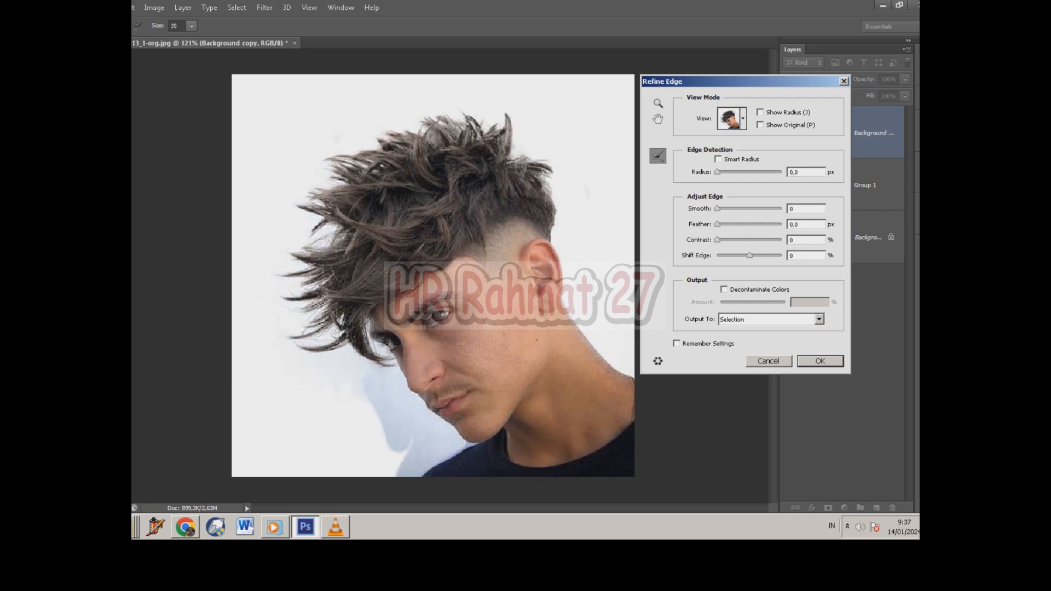
pyautogui.moveTo(343, 359); pyautogui.dragTo(392, 413)
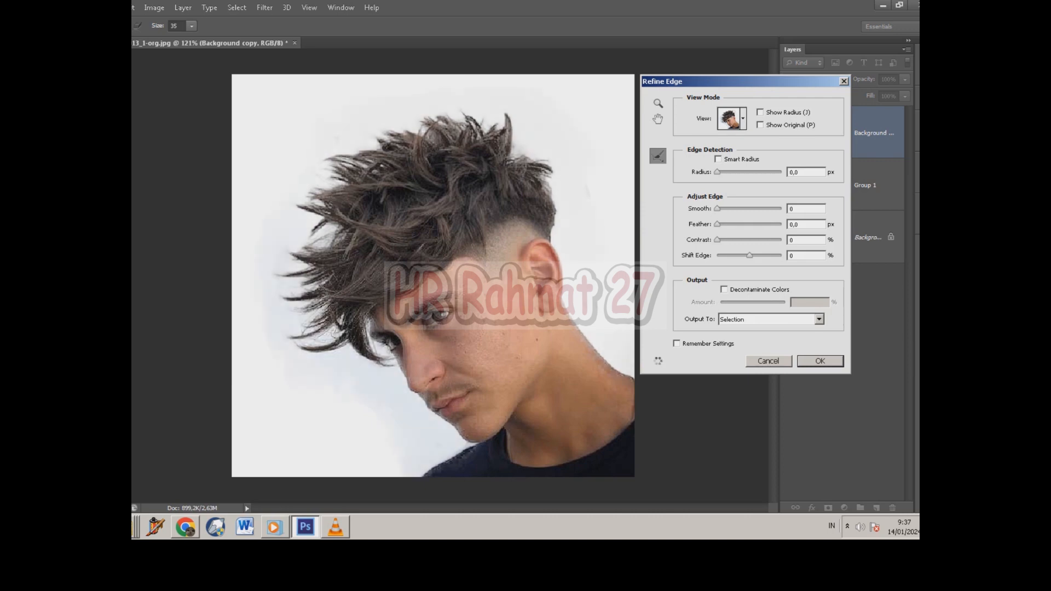
pyautogui.moveTo(471, 446); pyautogui.dragTo(409, 473)
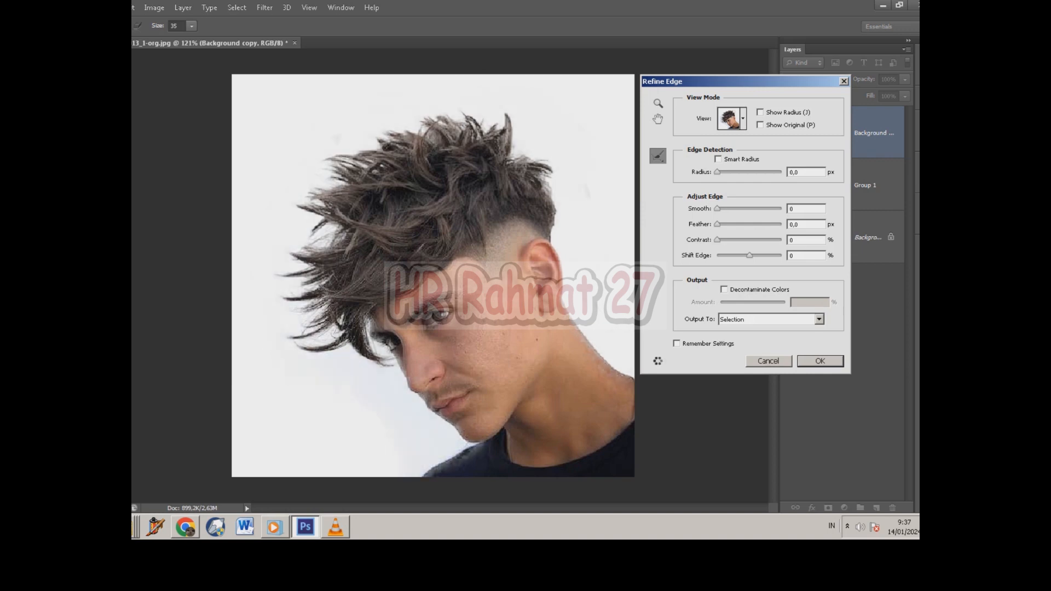
pyautogui.moveTo(348, 365)
pyautogui.mouseDown()
pyautogui.moveTo(312, 294)
pyautogui.moveTo(335, 173)
pyautogui.moveTo(413, 137)
pyautogui.moveTo(490, 120)
pyautogui.moveTo(553, 208)
pyautogui.mouseUp()
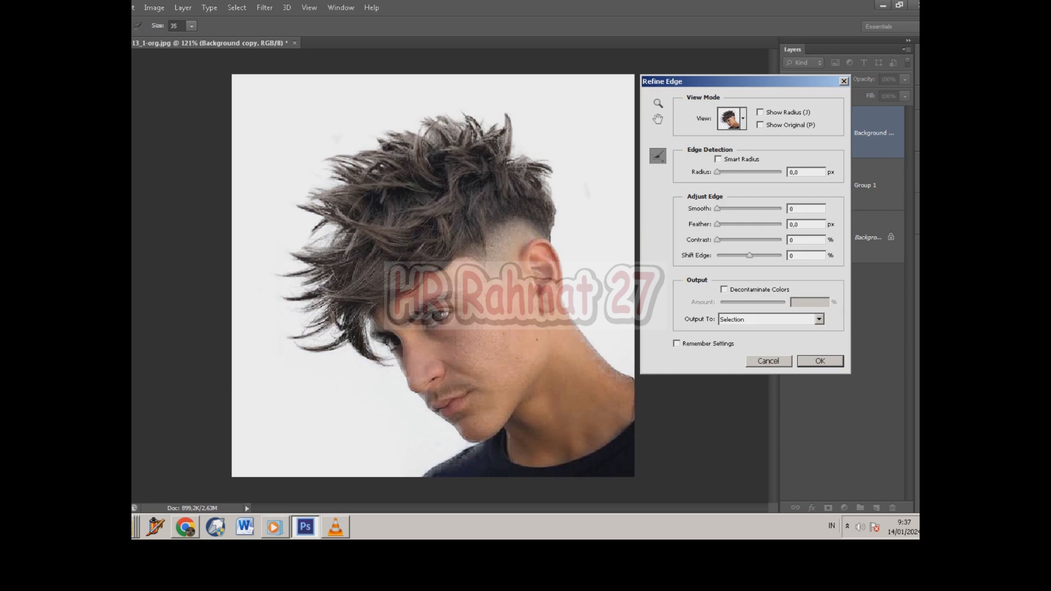
# Step: Output the refined selection to a New Layer and apply the Refine Edge settings
pyautogui.scroll(-1, 433, 276)
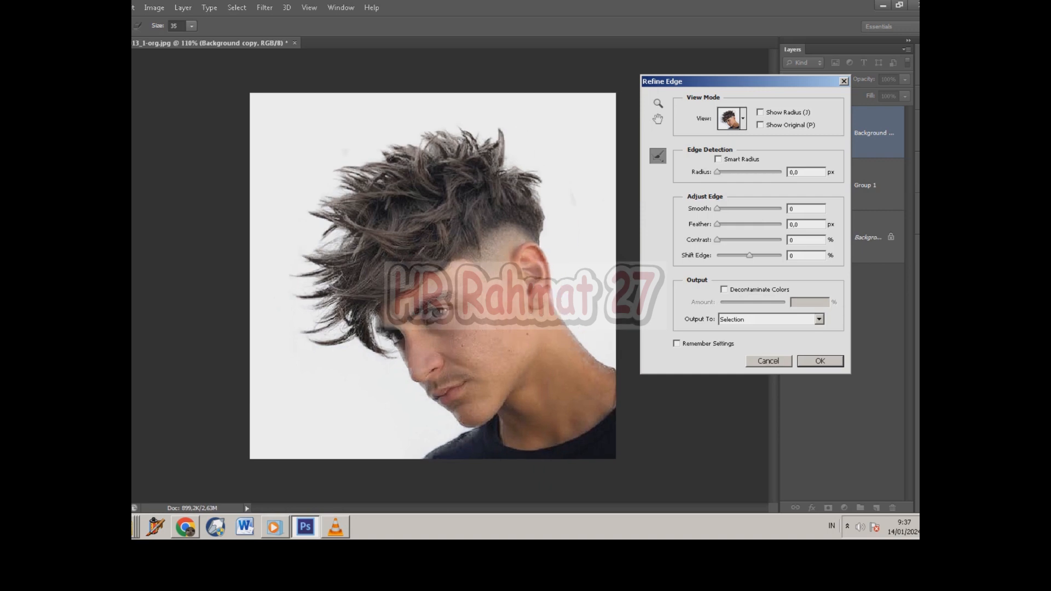
pyautogui.scroll(1, 433, 276)
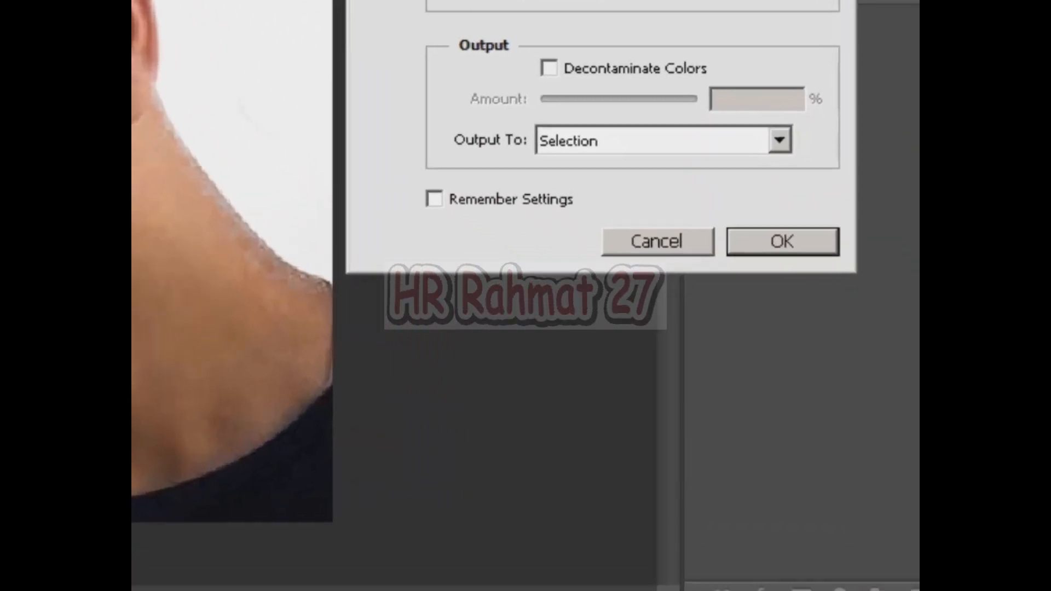
pyautogui.click(819, 319)
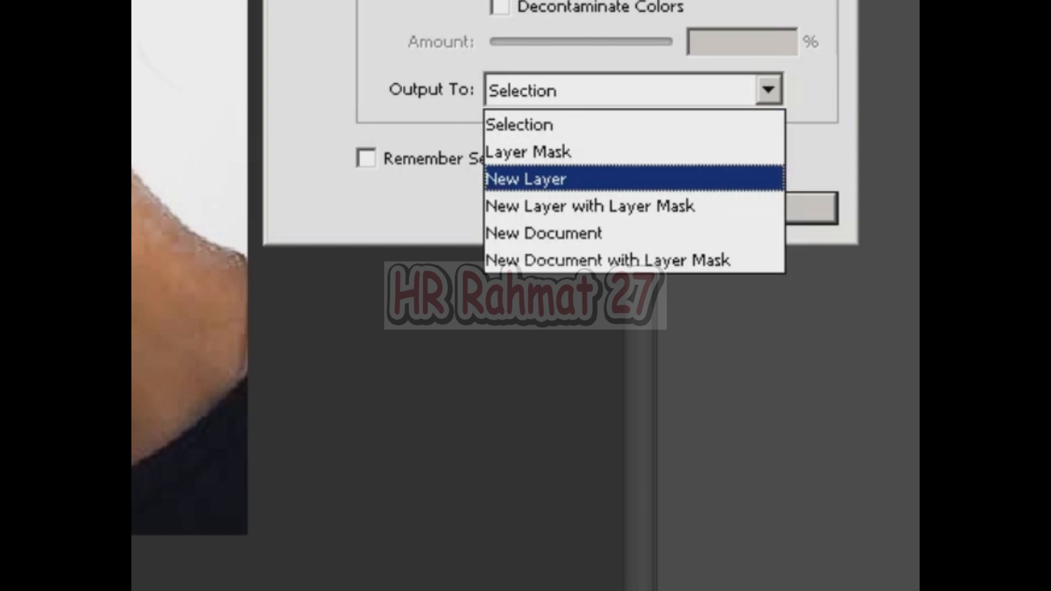
pyautogui.press('Return')
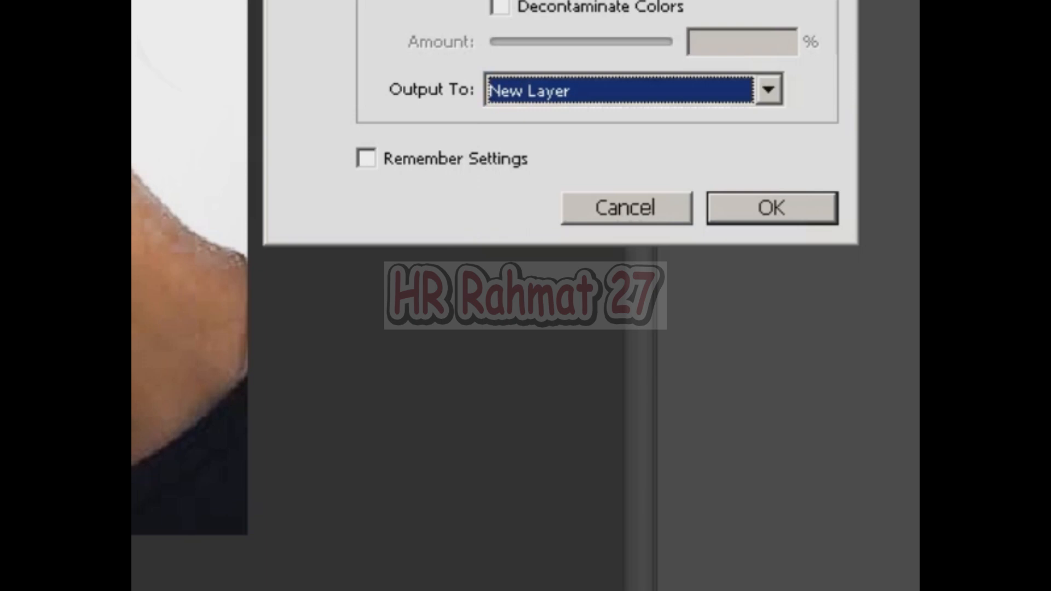
pyautogui.press('Return')
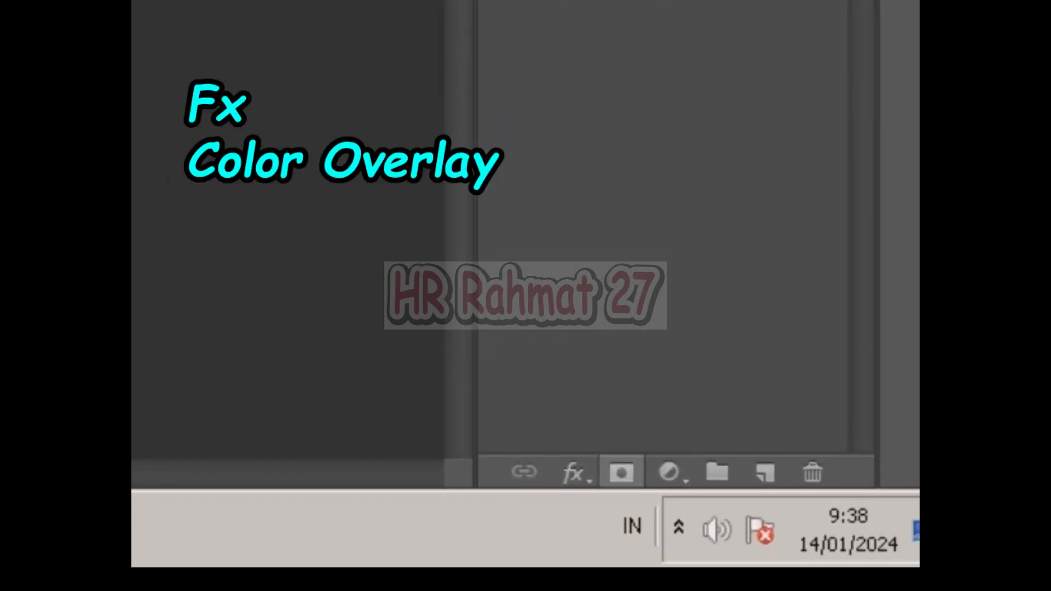
# Step: Apply a red Color Overlay at 100% opacity, Normal blend mode, to the full portrait copy beneath the cutout layer
pyautogui.click(573, 472)
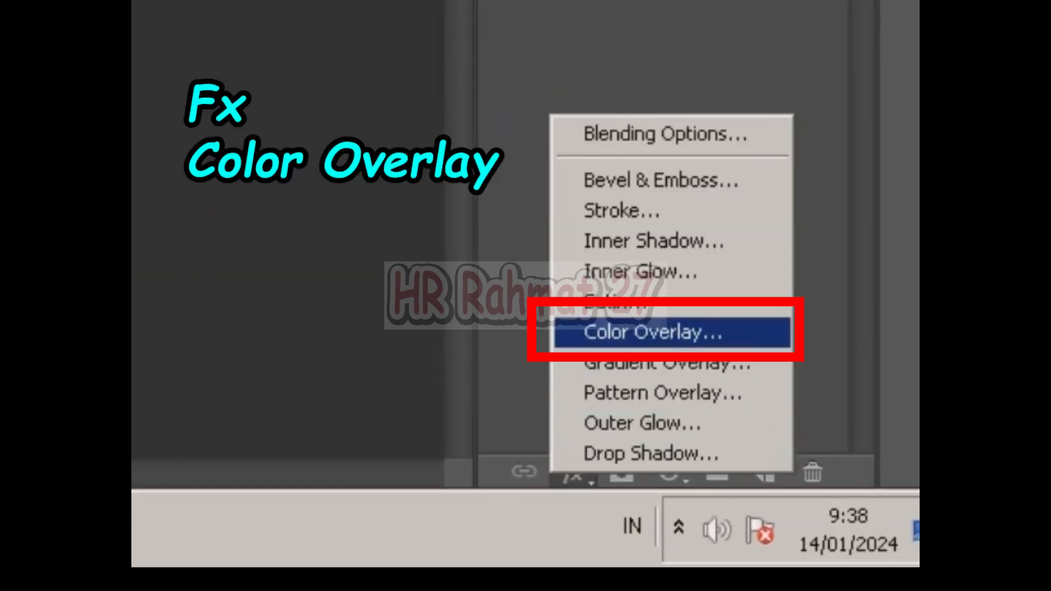
pyautogui.click(652, 333)
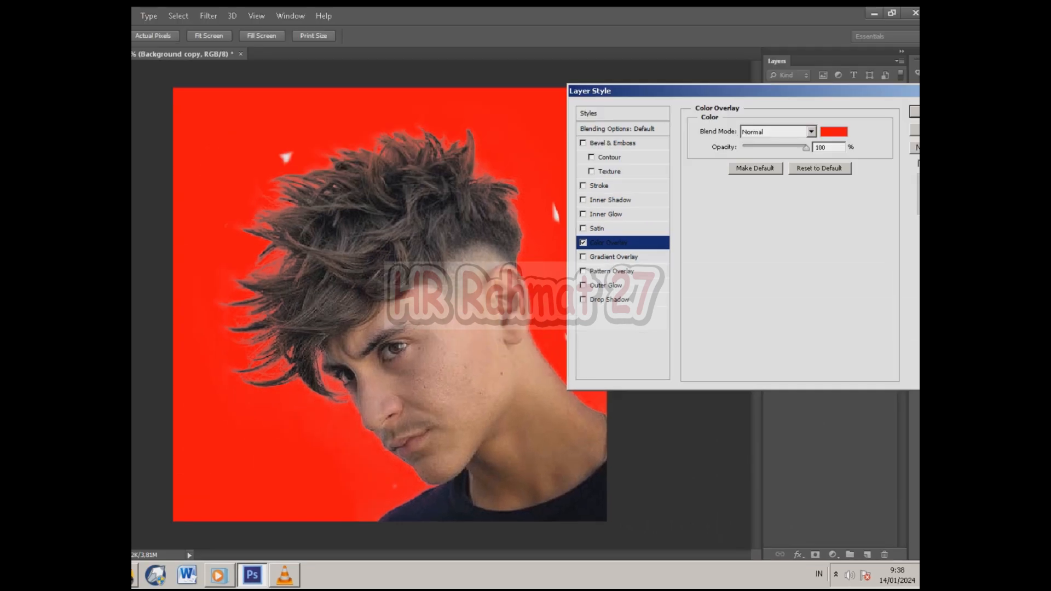
pyautogui.press('Return')
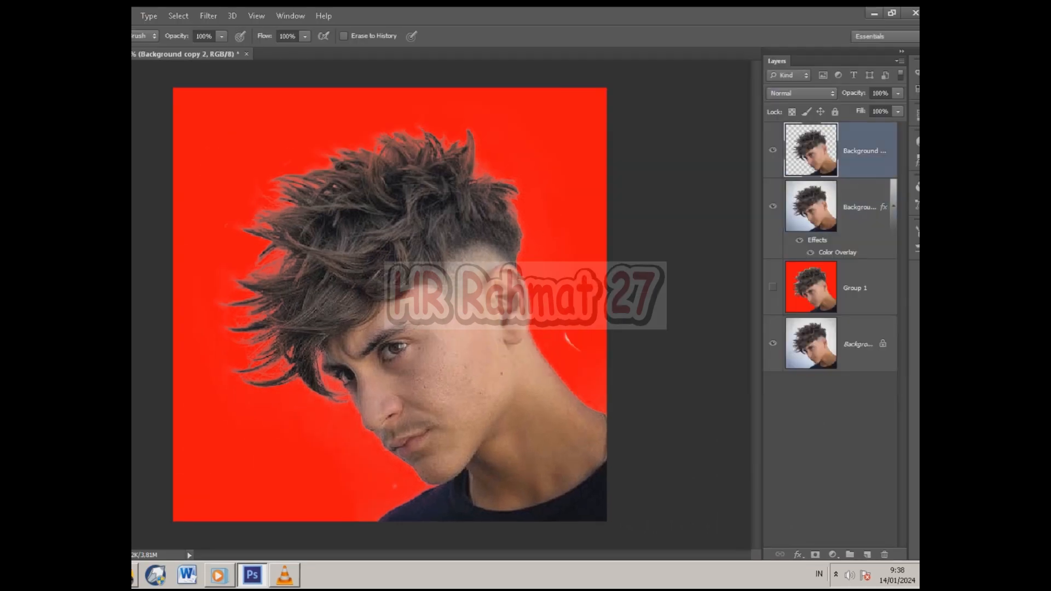
# Step: Examine the cutout's hair edges up close against the red background, with the Move tool active
pyautogui.scroll(2, 390, 305)
pyautogui.press('v')
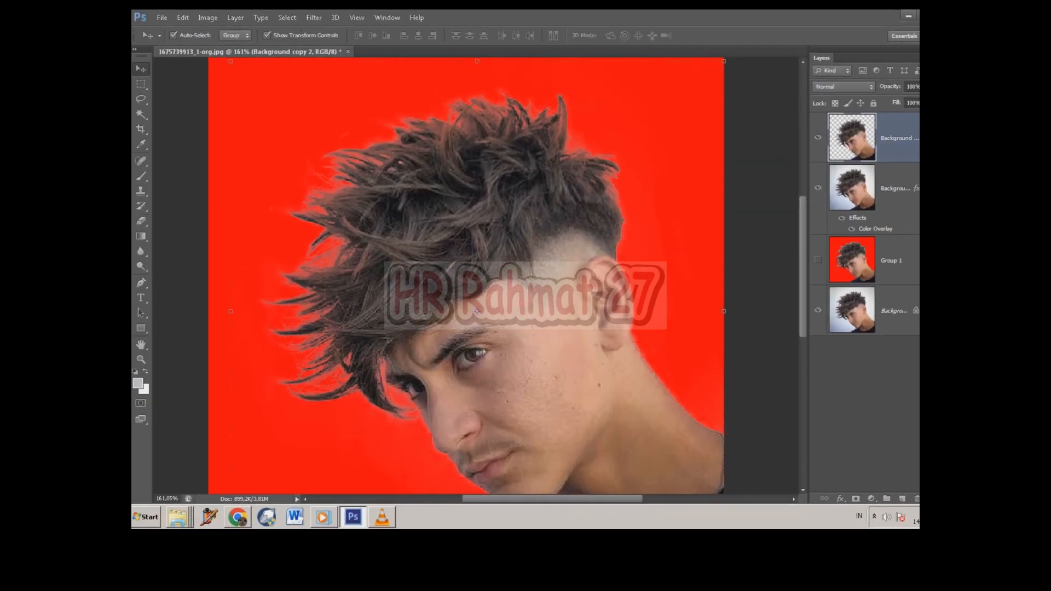
pyautogui.scroll(2, 390, 305)
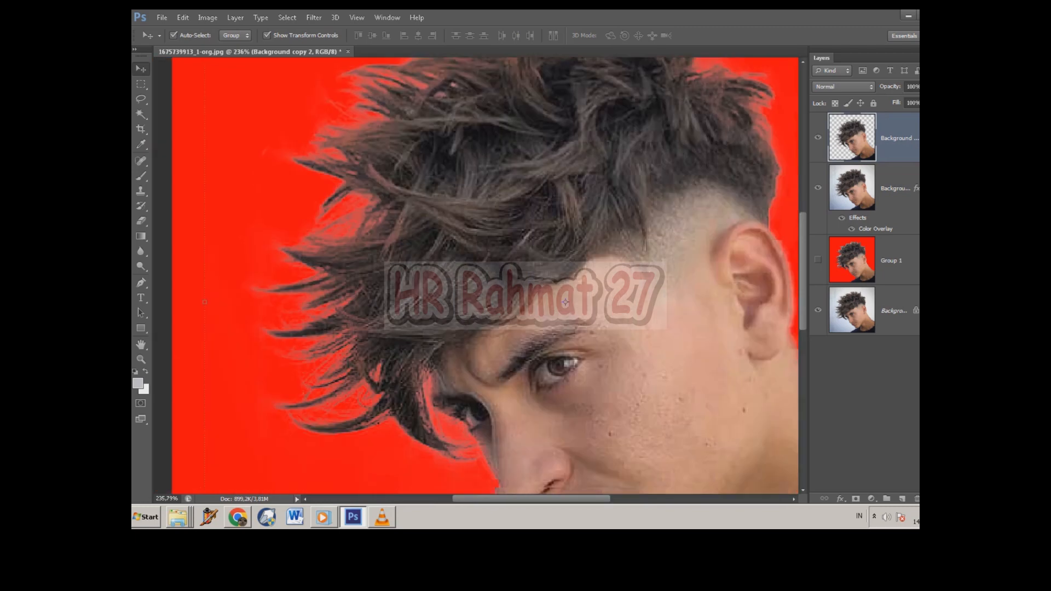
pyautogui.moveTo(365, 399); pyautogui.dragTo(283, 442)
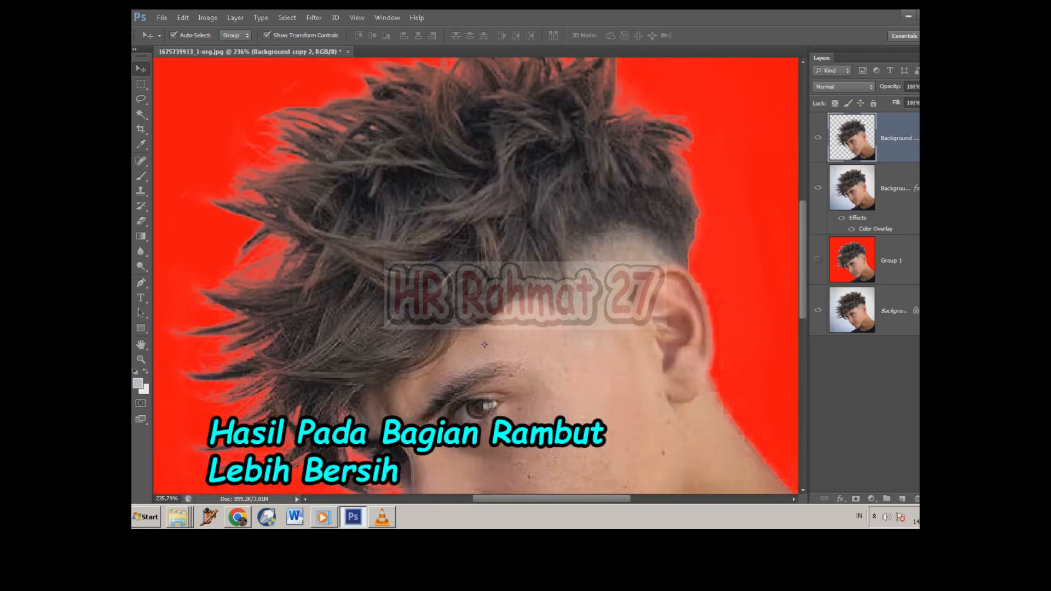
pyautogui.scroll(-8, 476, 276)
pyautogui.scroll(1, 476, 275)
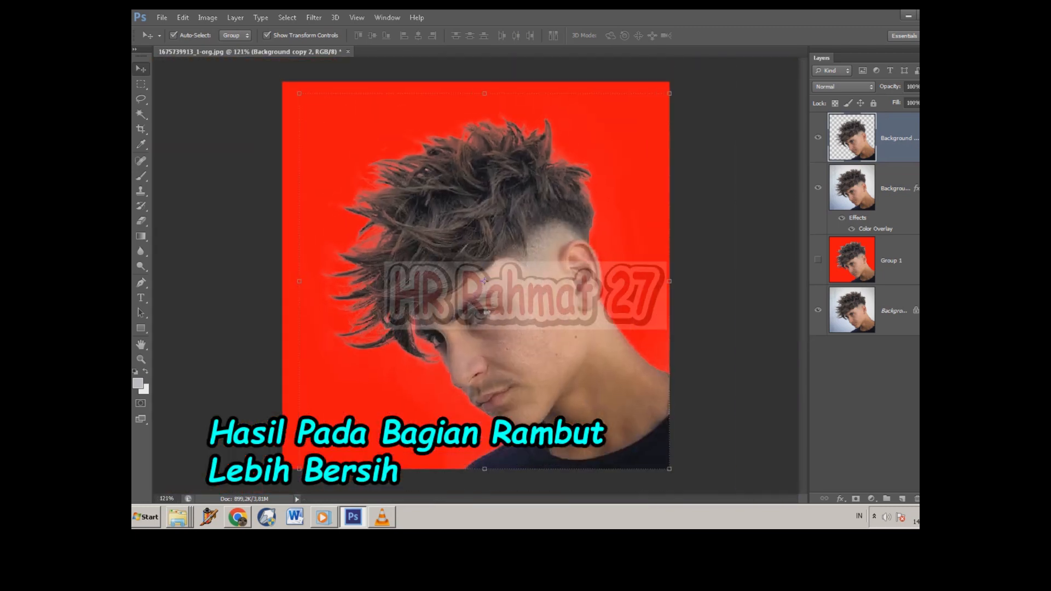
# Step: Change the portrait copy's Color Overlay from red to bright green, apply it, and inspect the hair edges
pyautogui.doubleClick(876, 229)
pyautogui.click(872, 121)
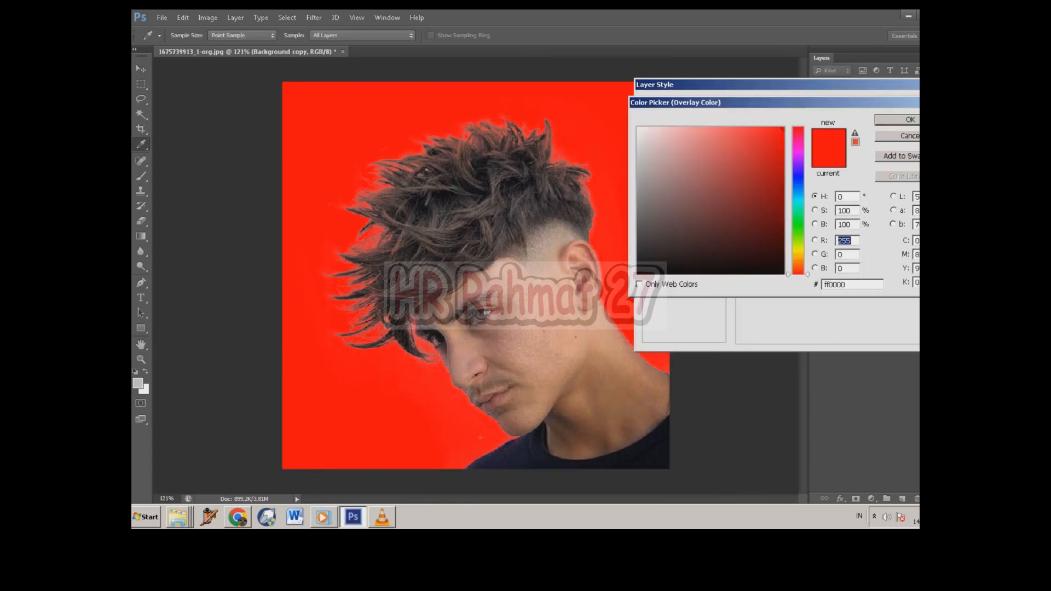
pyautogui.click(799, 228)
pyautogui.press('Return')
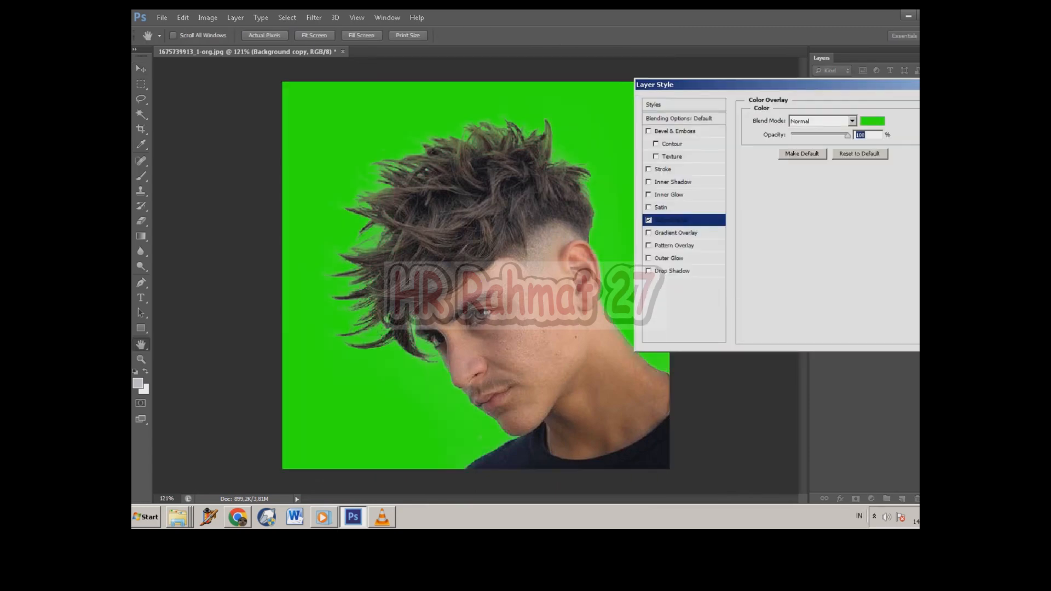
pyautogui.press('Return')
pyautogui.scroll(6, 416, 238)
pyautogui.moveTo(416, 238); pyautogui.dragTo(274, 251)
pyautogui.moveTo(380, 318); pyautogui.dragTo(380, 390)
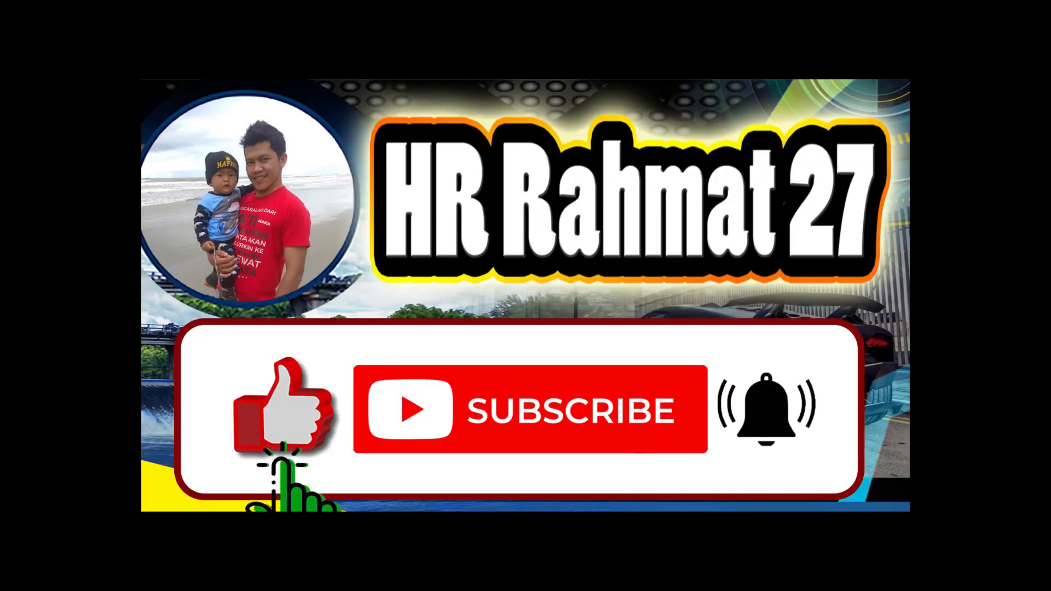